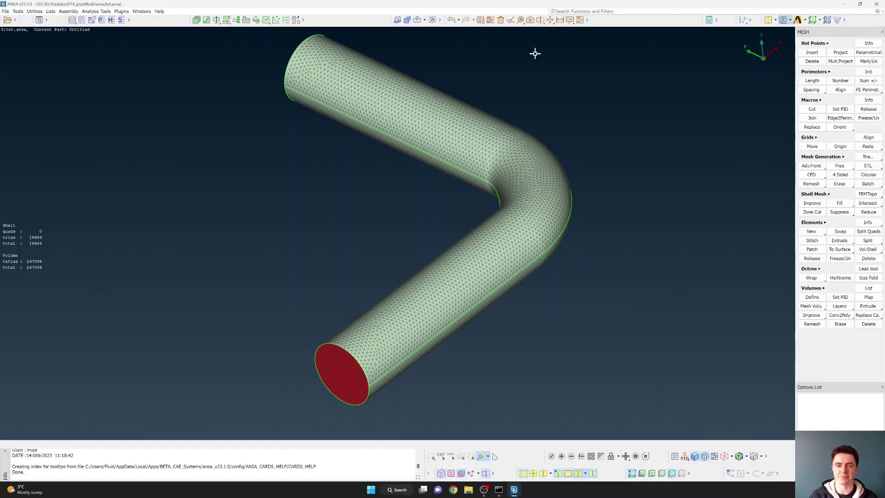
# Show and clip the Default ZX Cutting Plane to expose the pipe's 247,098 tetra elements.
pyautogui.click(540, 20)
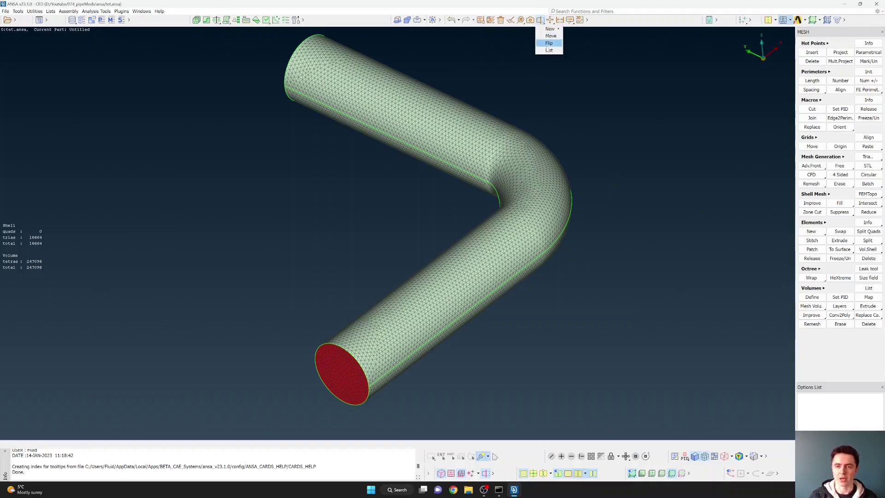
pyautogui.click(546, 46)
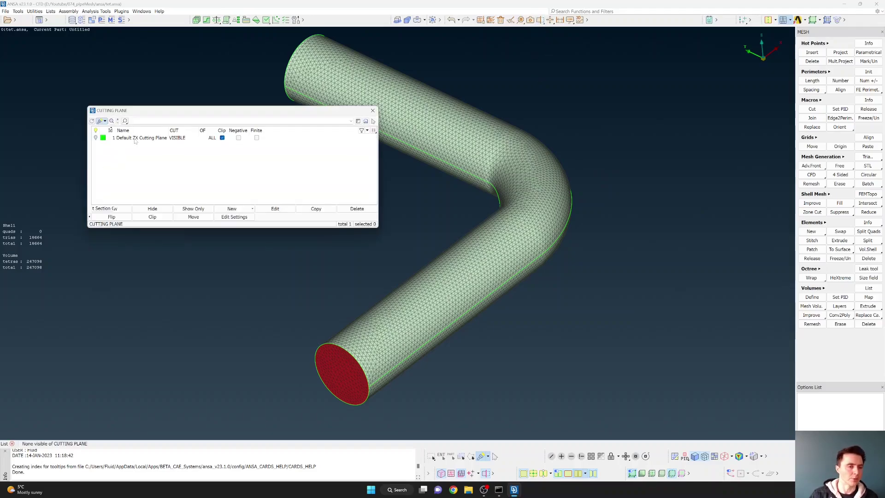
pyautogui.click(118, 210)
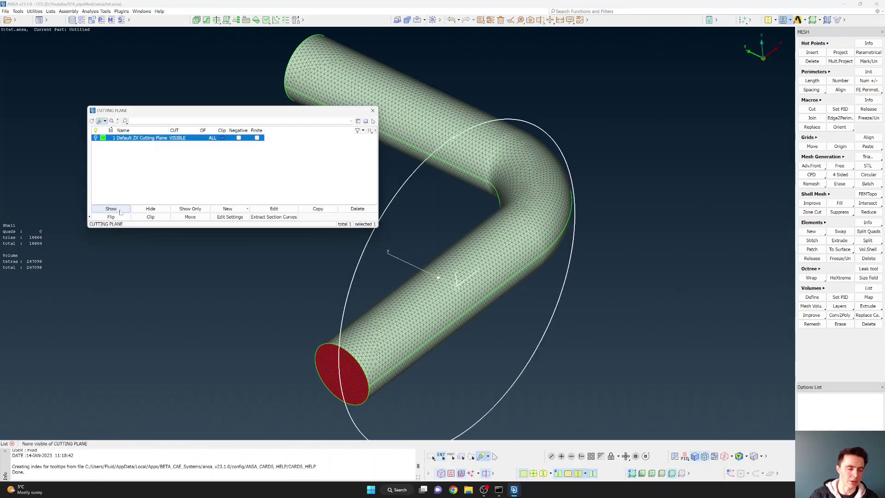
pyautogui.click(120, 210)
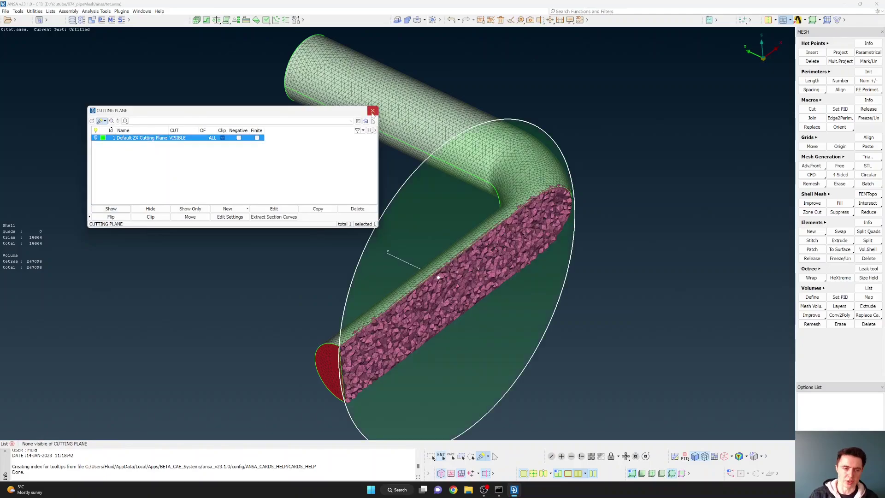
pyautogui.click(373, 111)
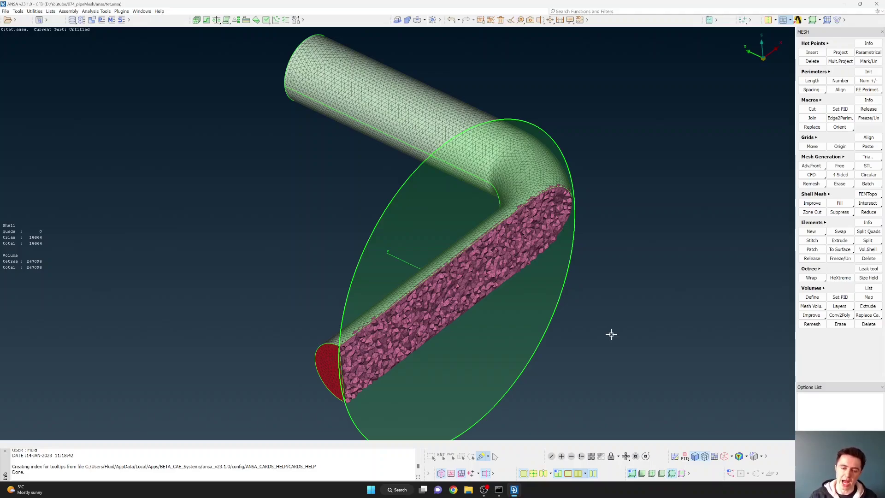
# Switch to the side view (F1) and zoom in on the clipped tetra pipe section.
pyautogui.scroll(2, 464, 291)
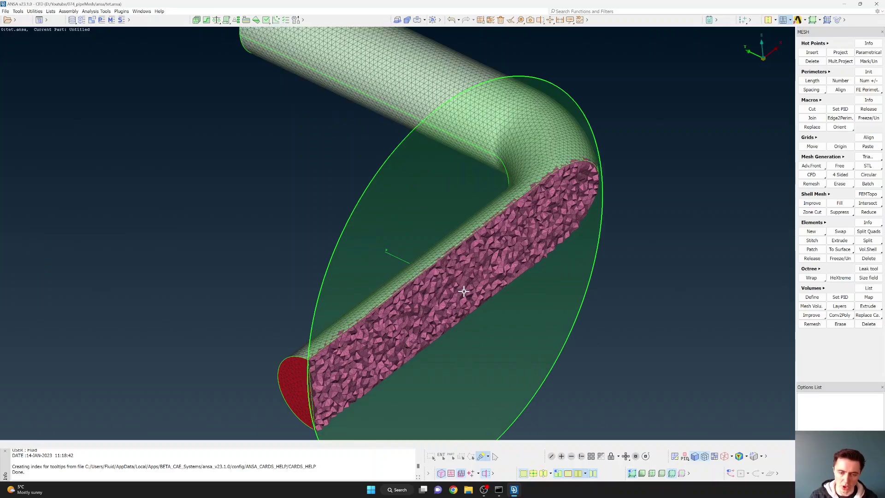
pyautogui.scroll(1, 464, 291)
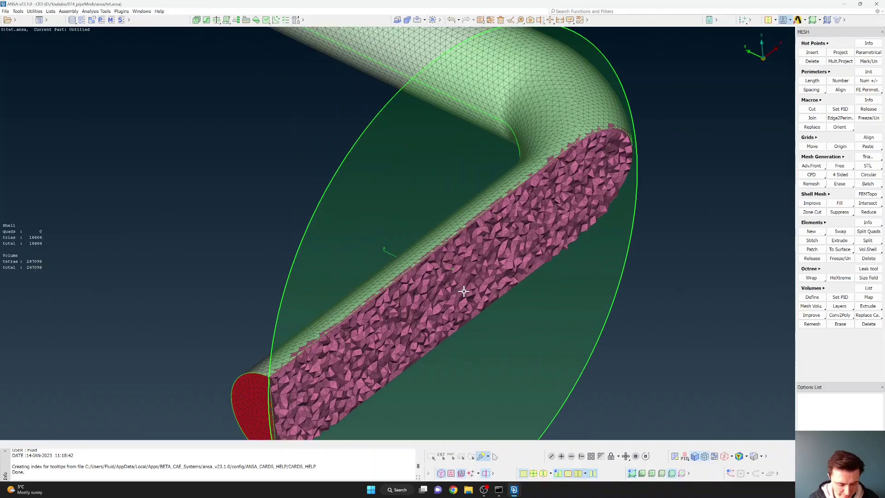
pyautogui.press('F1')
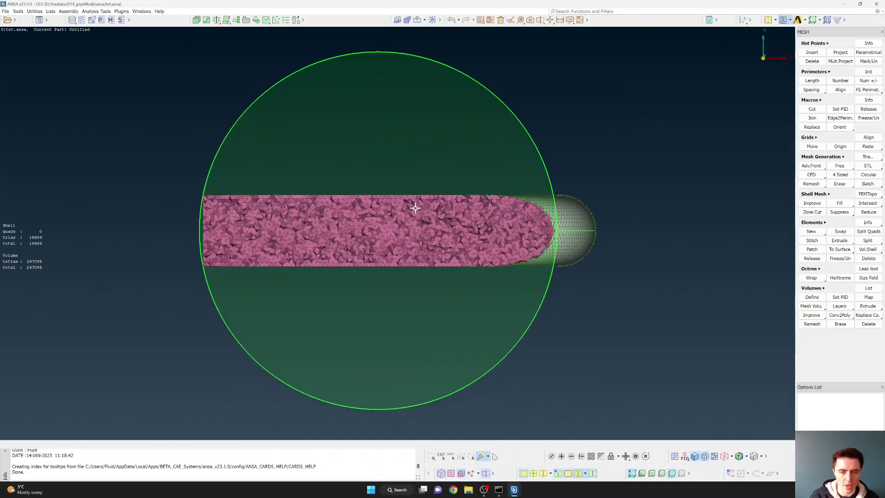
pyautogui.scroll(1, 415, 207)
pyautogui.scroll(2, 415, 208)
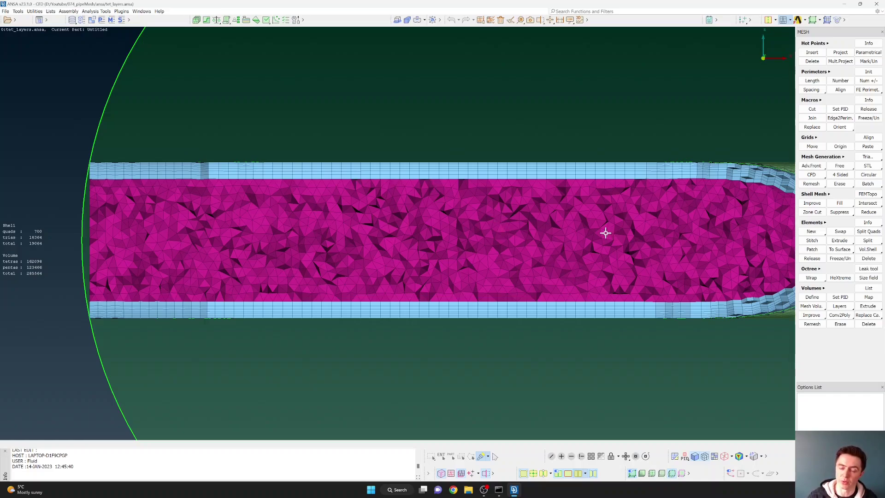
# Rotate and tilt the cut pipe obliquely to inspect the prism boundary layers near the bend.
pyautogui.scroll(-5, 435, 242)
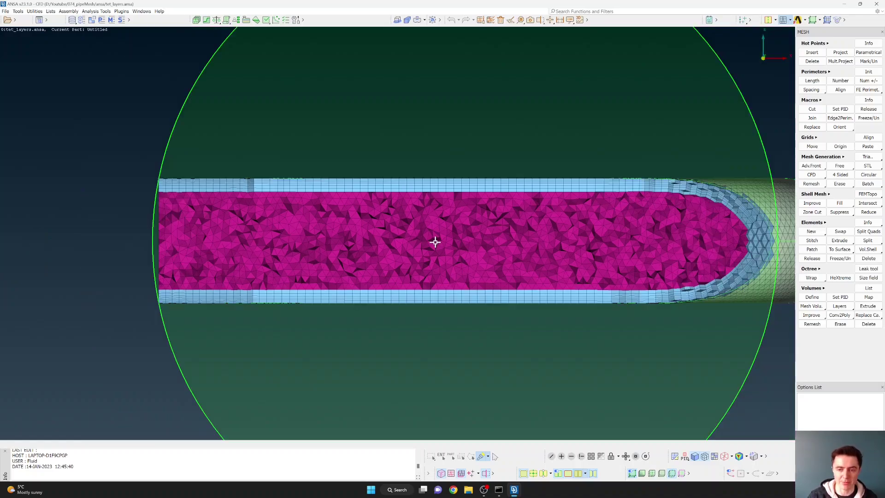
pyautogui.keyDown('ctrl'); pyautogui.moveTo(501, 246); pyautogui.dragTo(474, 234); pyautogui.keyUp('ctrl')
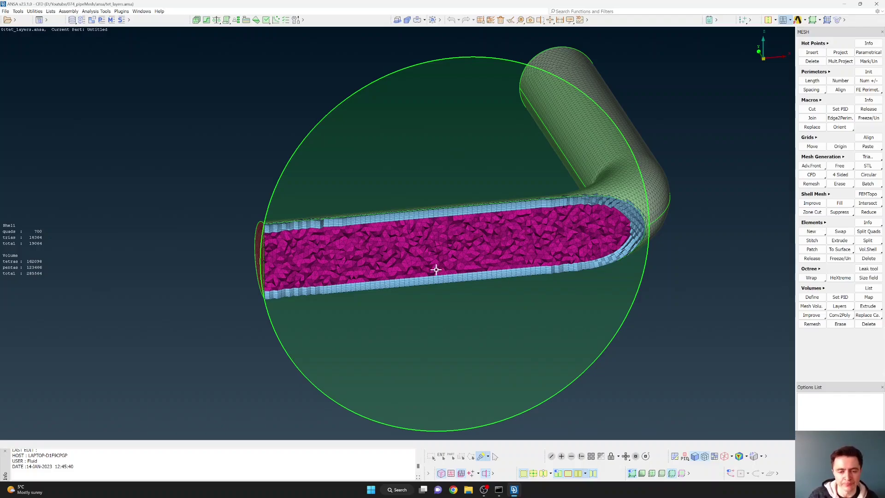
pyautogui.keyDown('ctrl'); pyautogui.moveTo(415, 276); pyautogui.dragTo(491, 293); pyautogui.keyUp('ctrl')
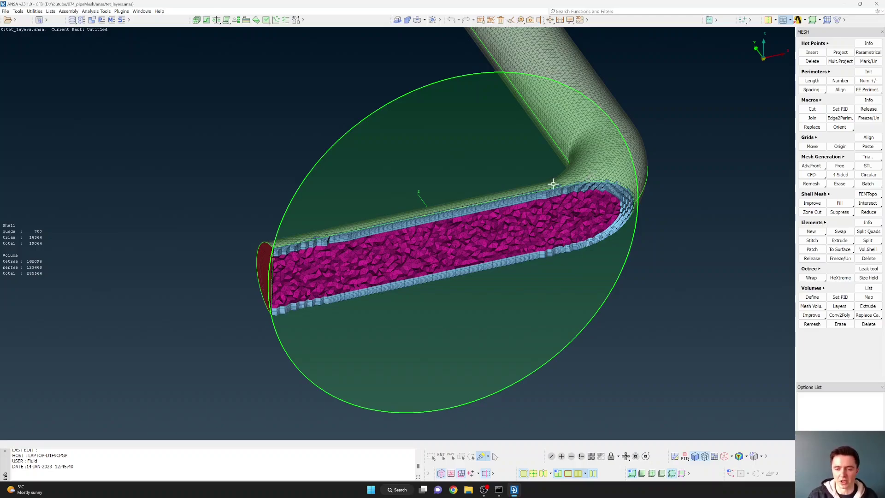
pyautogui.keyDown('ctrl'); pyautogui.moveTo(492, 209); pyautogui.dragTo(490, 207); pyautogui.keyUp('ctrl')
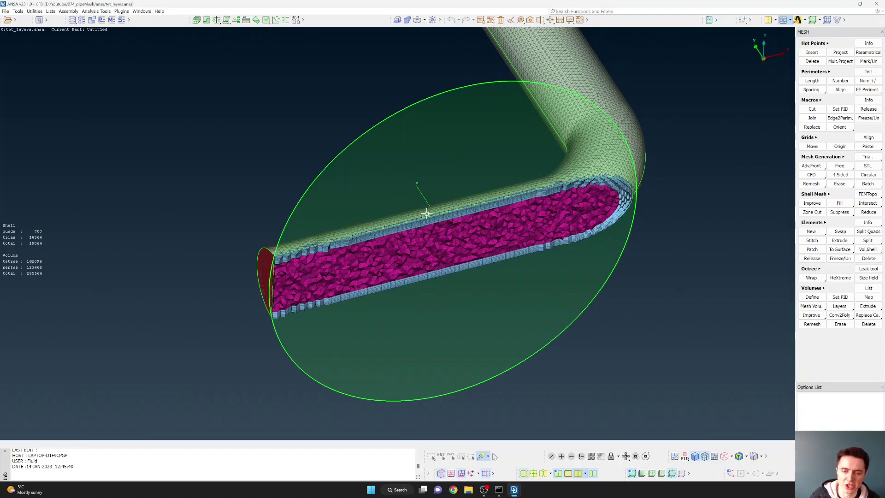
pyautogui.scroll(2, 477, 206)
# Zoom in on the clipped hexa-dominant pipe cross-section.
pyautogui.scroll(1, 477, 207)
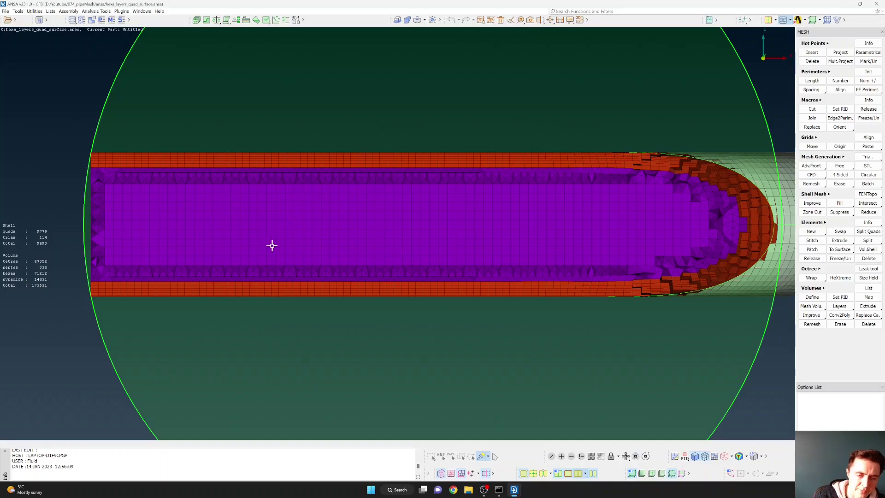
# Orbit and zoom to an oblique view of the hexa boundary layers along the leg to the bend.
pyautogui.keyDown('ctrl'); pyautogui.moveTo(271, 246); pyautogui.dragTo(468, 100); pyautogui.keyUp('ctrl')
pyautogui.scroll(2, 468, 100)
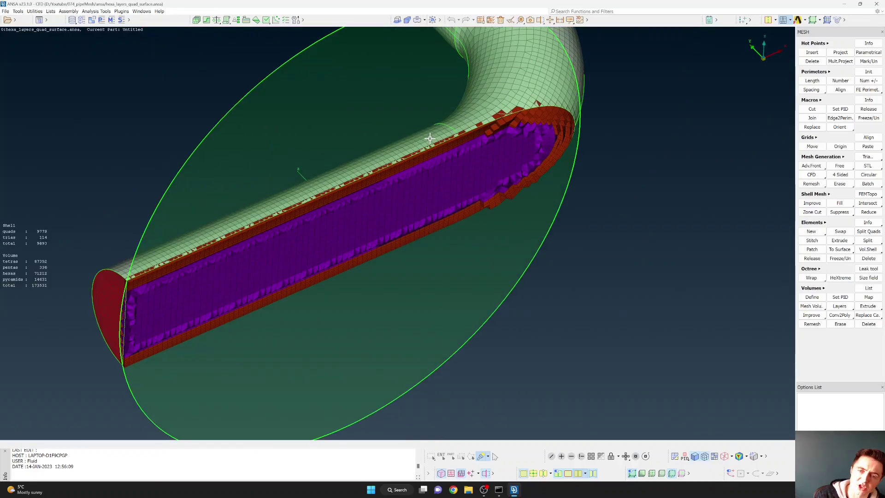
pyautogui.scroll(-2, 442, 150)
pyautogui.scroll(3, 450, 157)
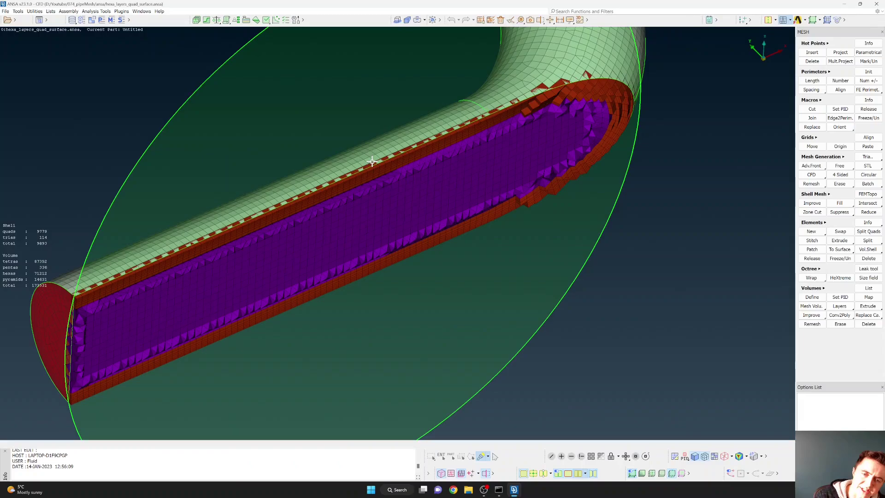
pyautogui.scroll(-3, 429, 205)
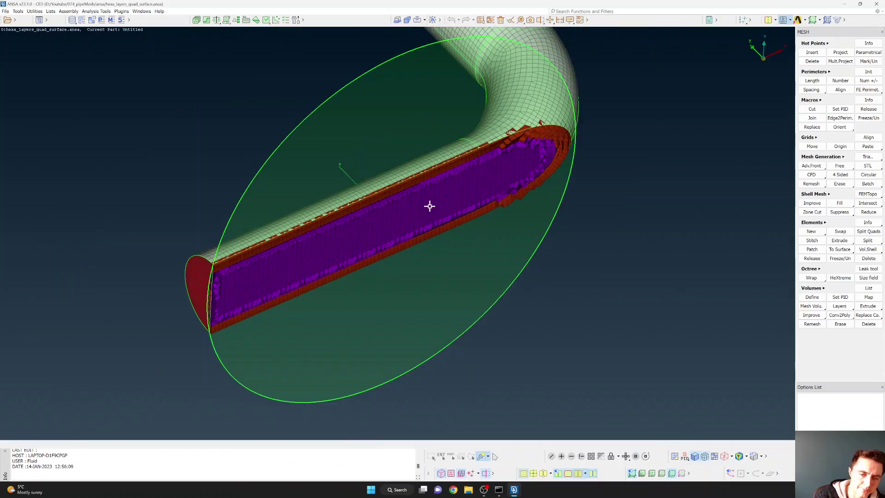
pyautogui.keyDown('ctrl'); pyautogui.moveTo(428, 206); pyautogui.dragTo(398, 244); pyautogui.keyUp('ctrl')
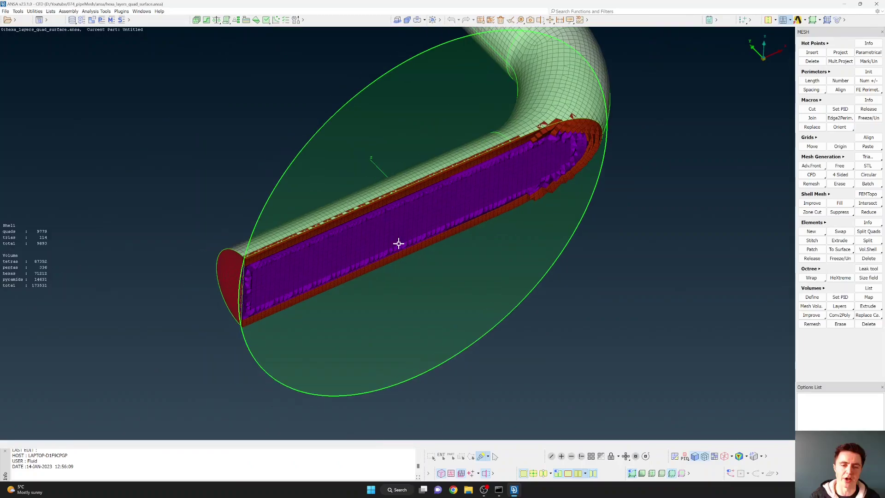
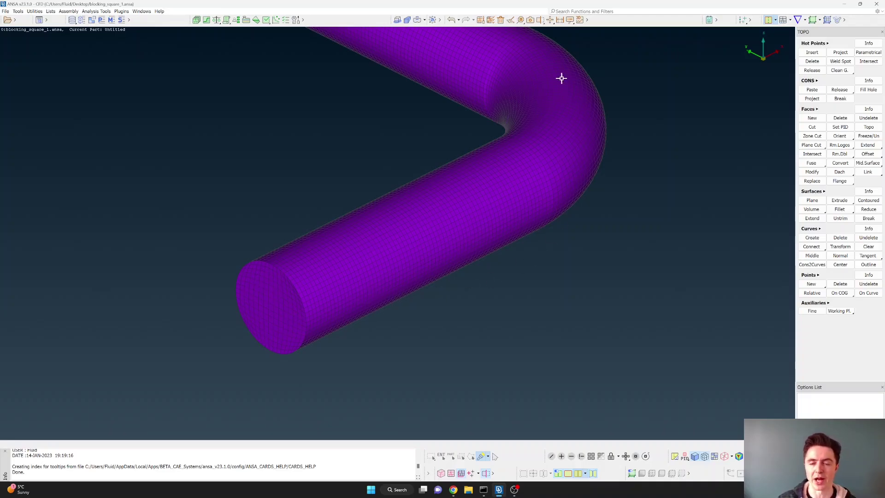
# Show the Default ZX Cutting Plane, clip the pipe, and view the cut face-on.
pyautogui.click(542, 21)
pyautogui.click(548, 51)
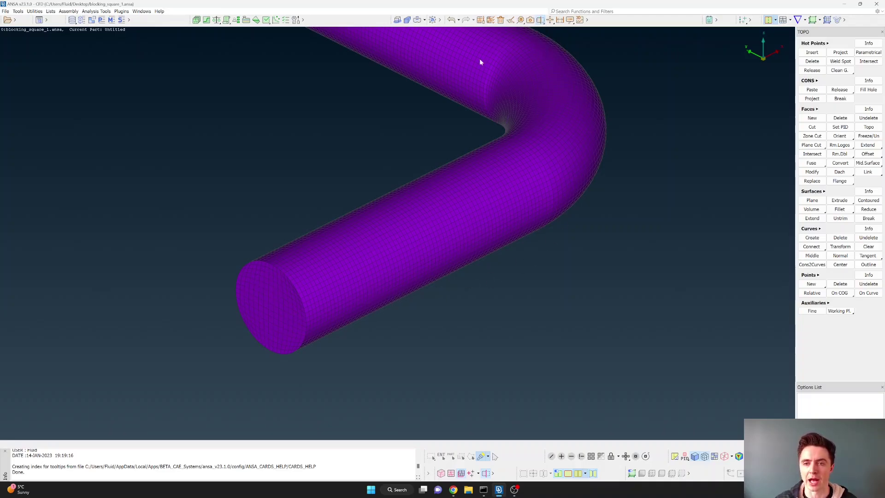
pyautogui.click(138, 137)
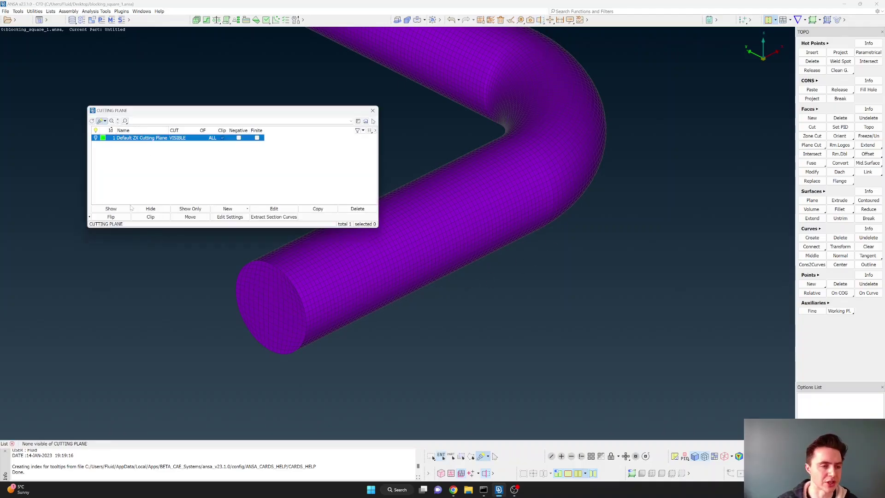
pyautogui.click(111, 208)
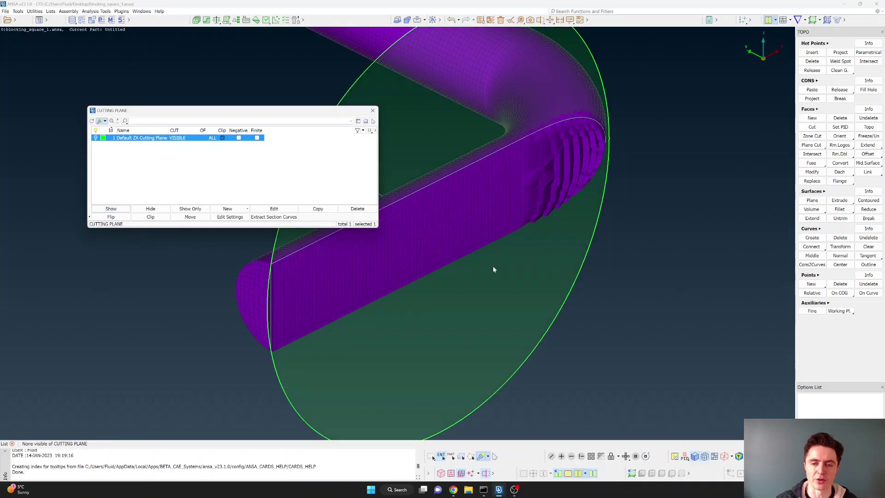
pyautogui.press('Escape')
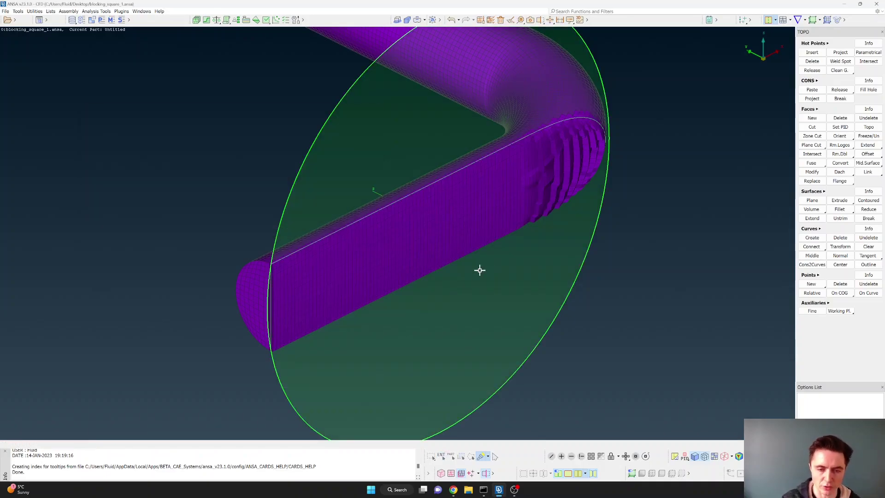
pyautogui.press('F1')
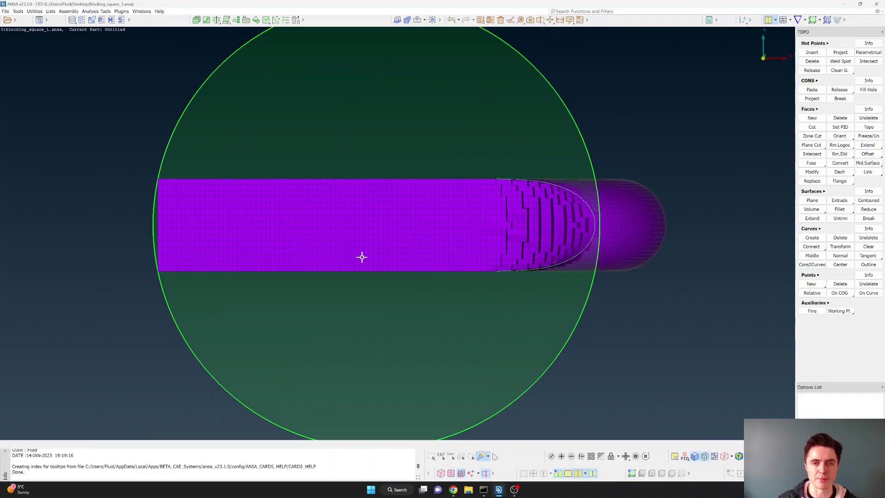
pyautogui.scroll(1, 363, 257)
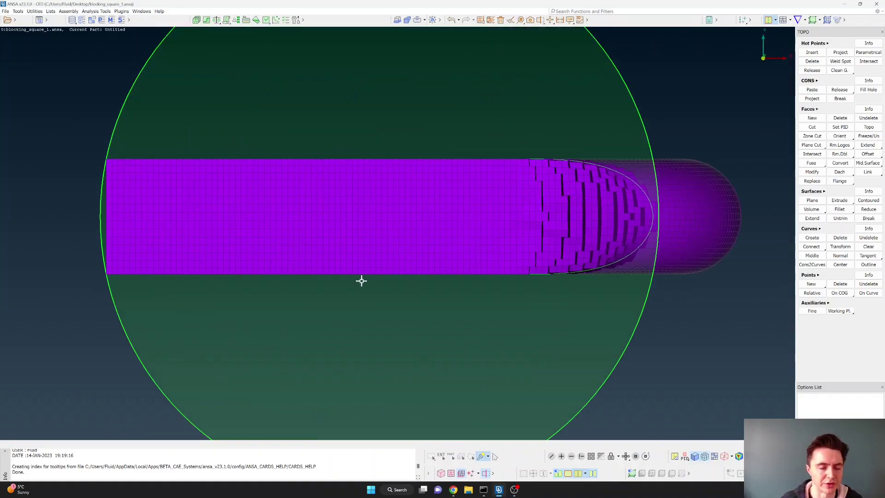
pyautogui.scroll(1, 361, 281)
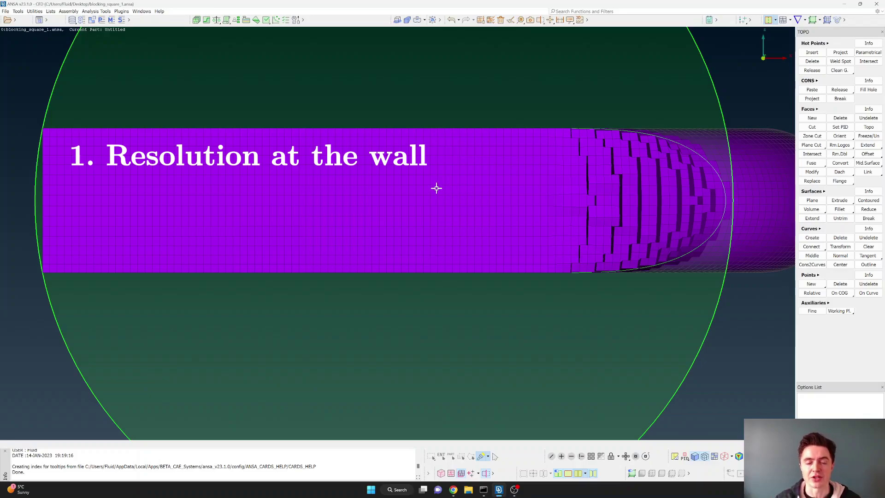
pyautogui.scroll(-3, 436, 188)
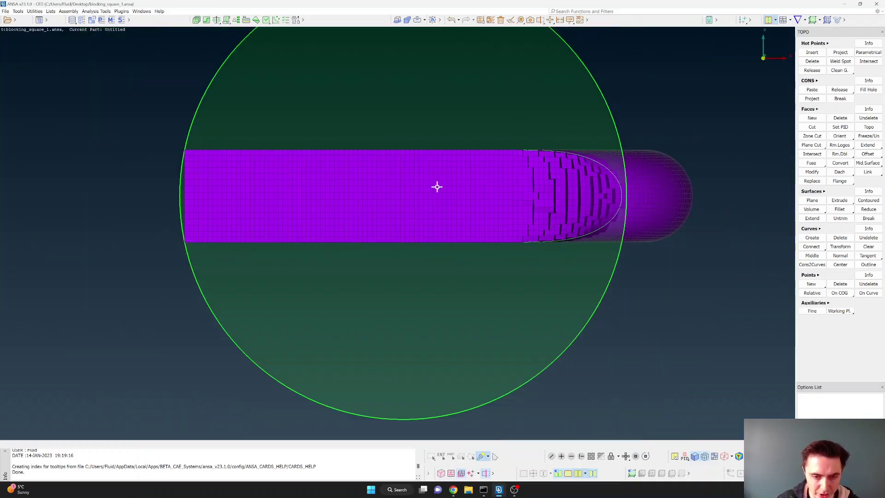
# Hide the Default ZX Cutting Plane to restore the whole pipe, then zoom onto its end cap.
pyautogui.keyDown('ctrl'); pyautogui.moveTo(319, 263); pyautogui.dragTo(480, 81); pyautogui.keyUp('ctrl')
pyautogui.click(540, 21)
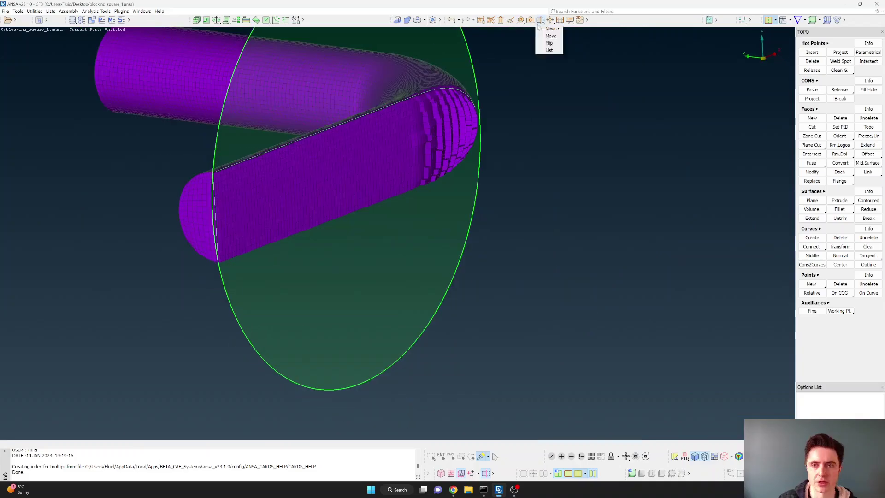
pyautogui.click(549, 50)
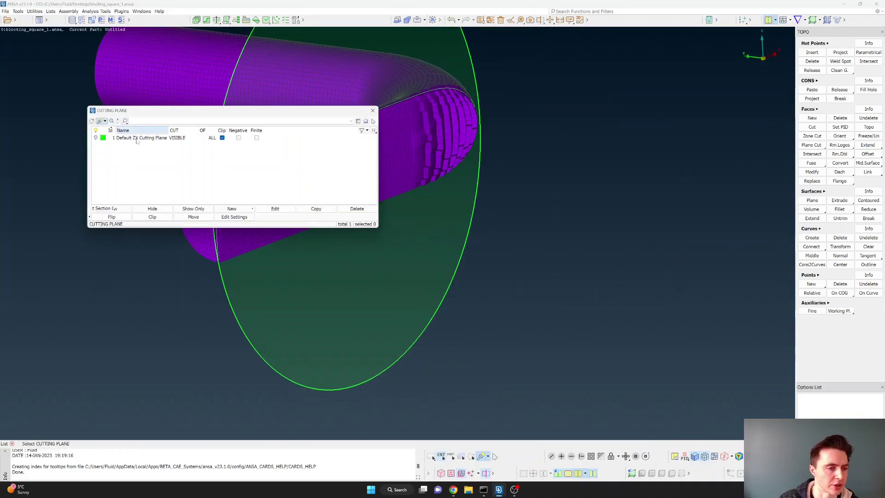
pyautogui.click(138, 139)
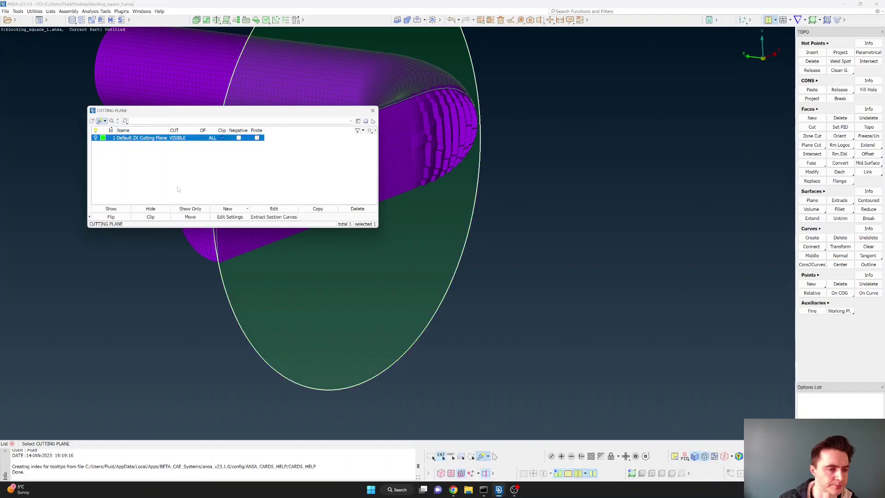
pyautogui.click(147, 209)
pyautogui.click(373, 111)
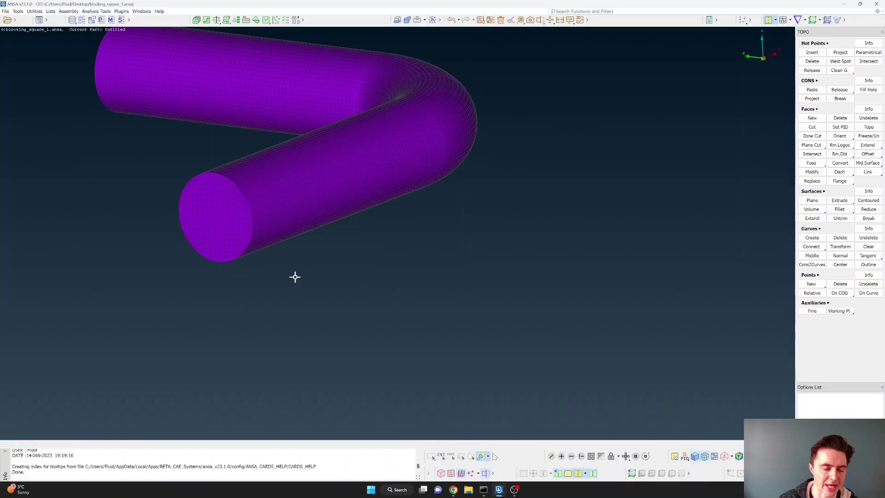
pyautogui.keyDown('ctrl'); pyautogui.moveTo(295, 277); pyautogui.dragTo(199, 256); pyautogui.keyUp('ctrl')
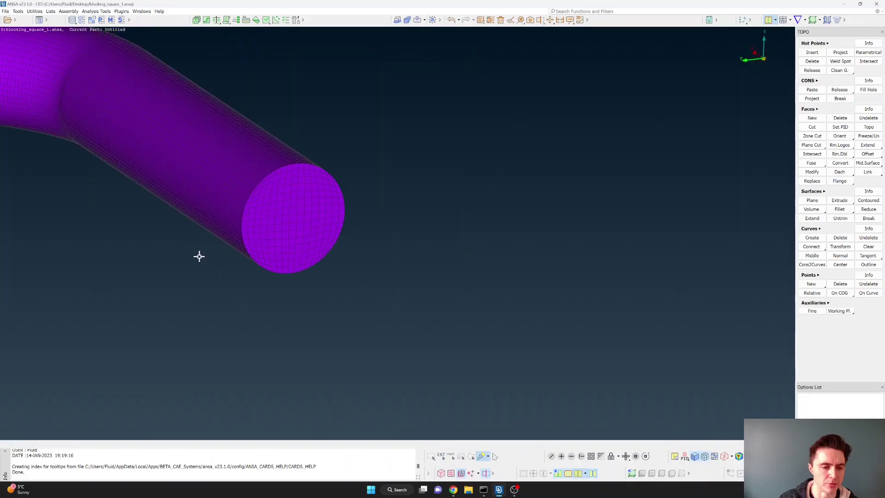
pyautogui.keyDown('ctrl'); pyautogui.moveTo(199, 256); pyautogui.dragTo(486, 136, button='right'); pyautogui.keyUp('ctrl')
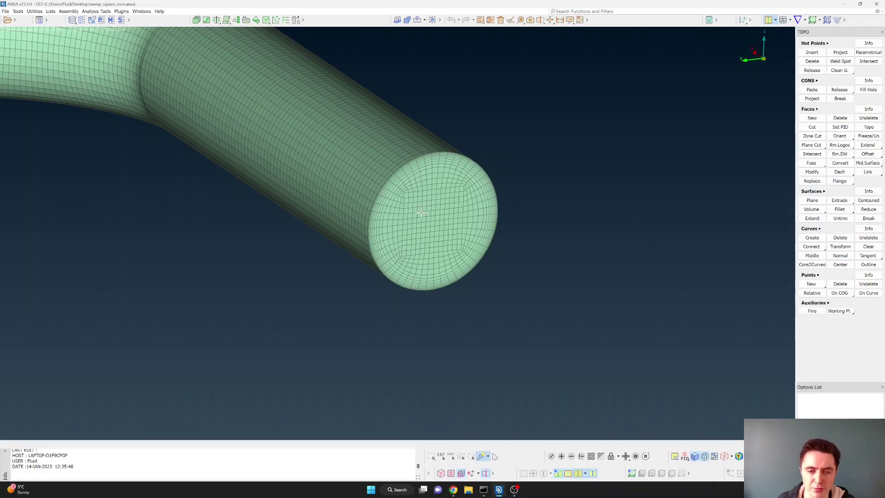
# Zoom in on the meshed pipe's outlet face to inspect its O-grid layout.
pyautogui.scroll(3, 420, 213)
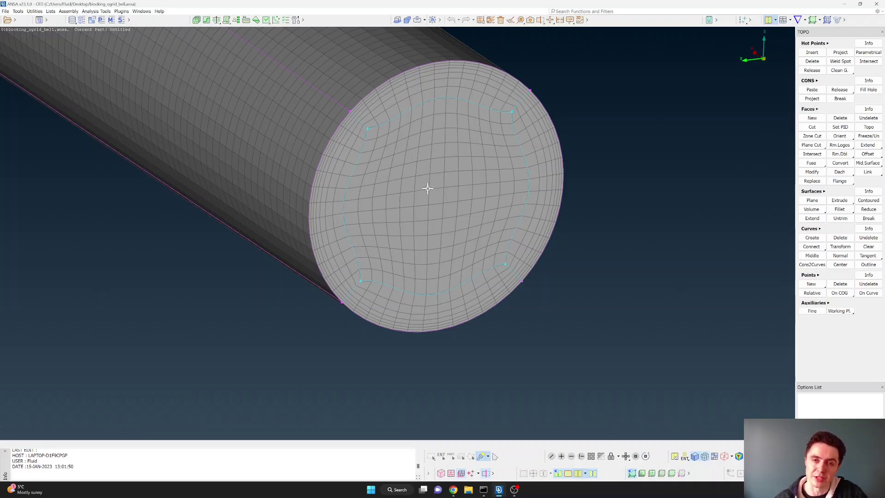
# Show and clip the model with the Default ZX Cutting Plane, viewed orthographically from the side.
pyautogui.click(540, 20)
pyautogui.click(548, 44)
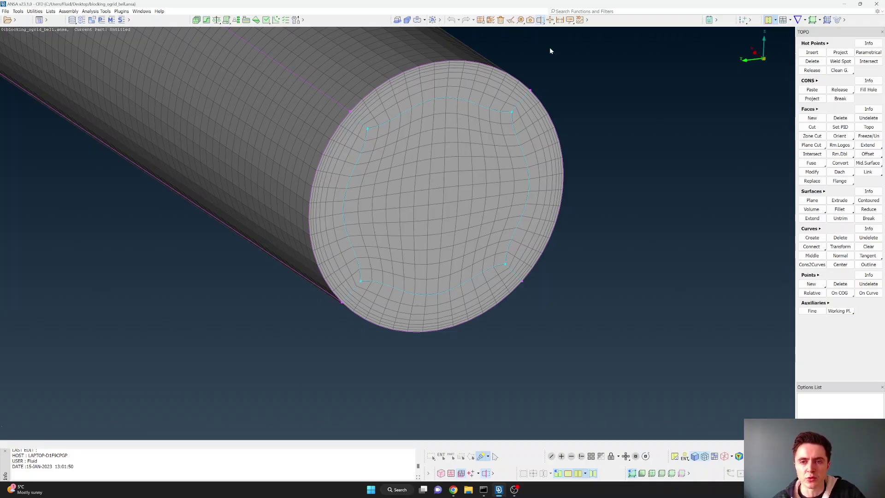
pyautogui.click(141, 137)
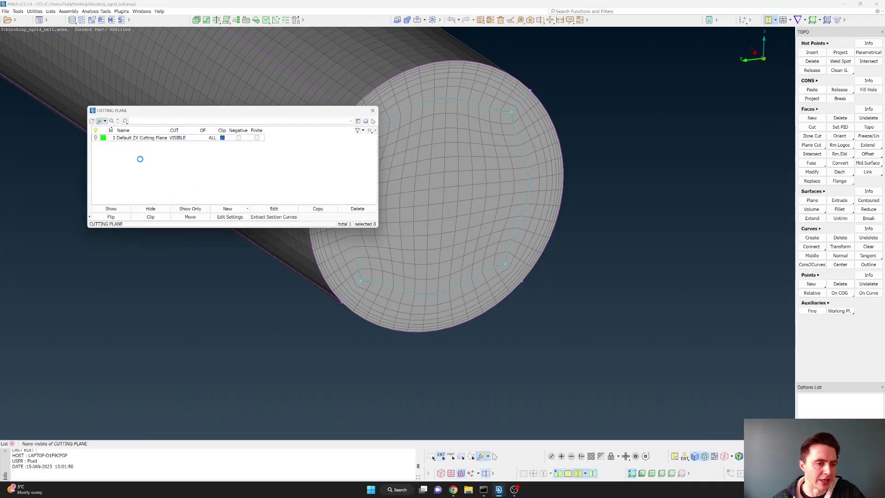
pyautogui.click(111, 208)
pyautogui.click(222, 138)
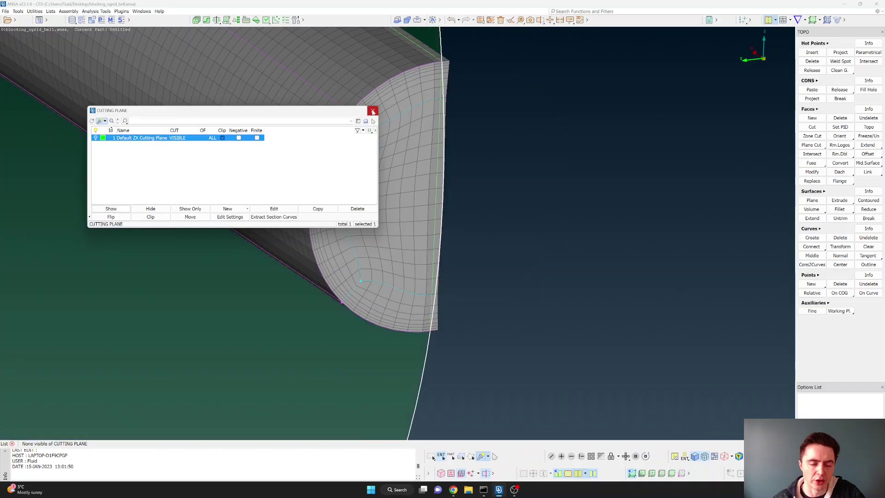
pyautogui.click(372, 112)
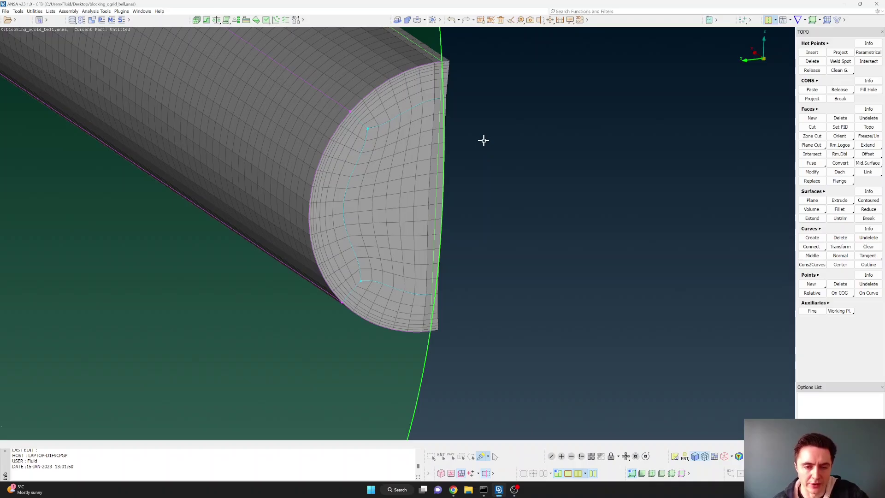
pyautogui.press('F1')
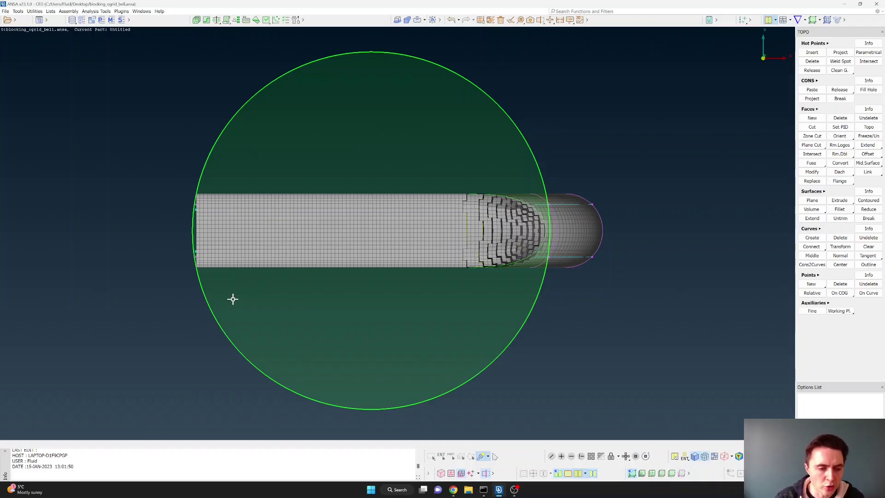
# Rotate the clipped pipe about its vertical axis and adjust the zoom.
pyautogui.keyDown('ctrl'); pyautogui.moveTo(255, 296); pyautogui.dragTo(137, 251); pyautogui.keyUp('ctrl')
pyautogui.scroll(-3, 136, 251)
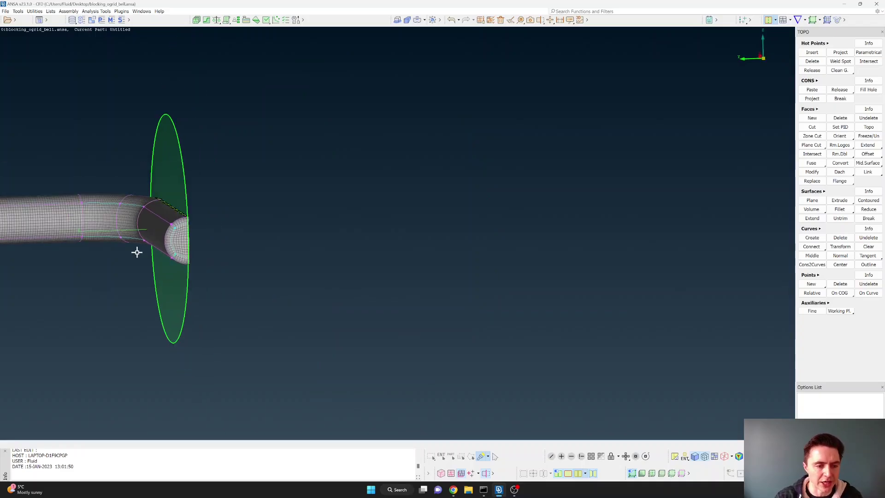
pyautogui.scroll(5, 136, 251)
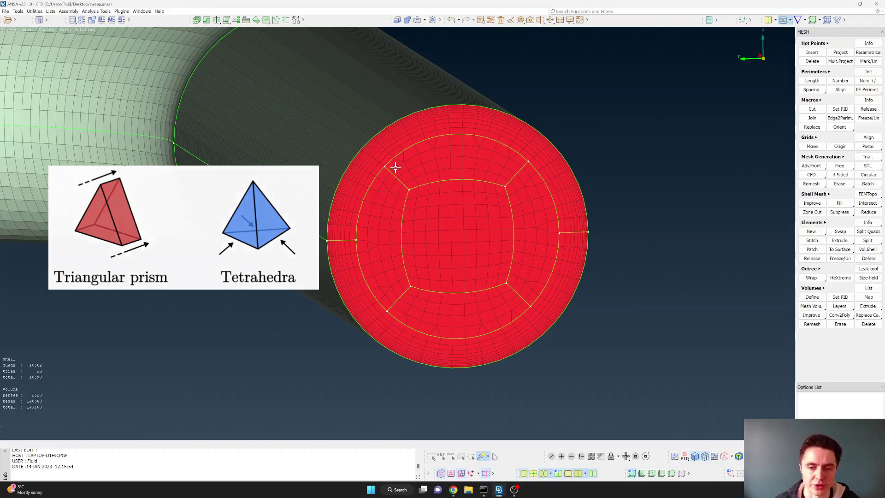
# Show the Default ZX Cutting Plane, clip the swept pipe, and snap to side view.
pyautogui.click(540, 20)
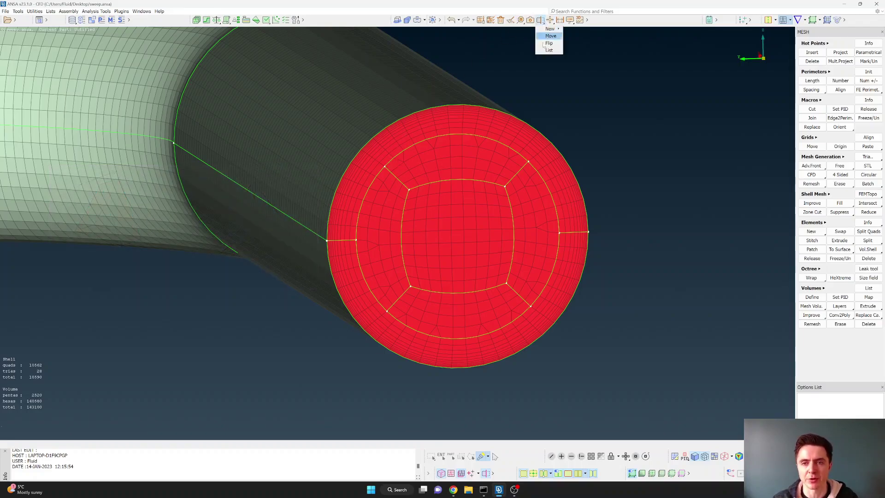
pyautogui.click(549, 48)
pyautogui.click(131, 137)
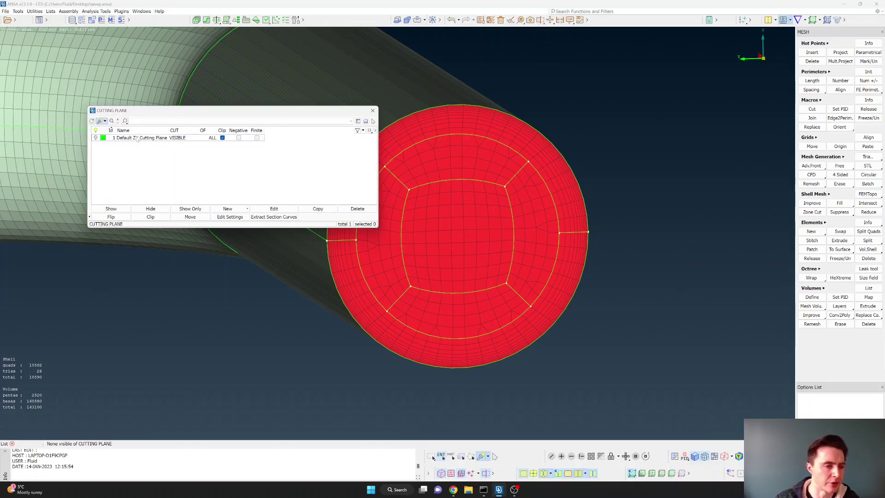
pyautogui.click(113, 209)
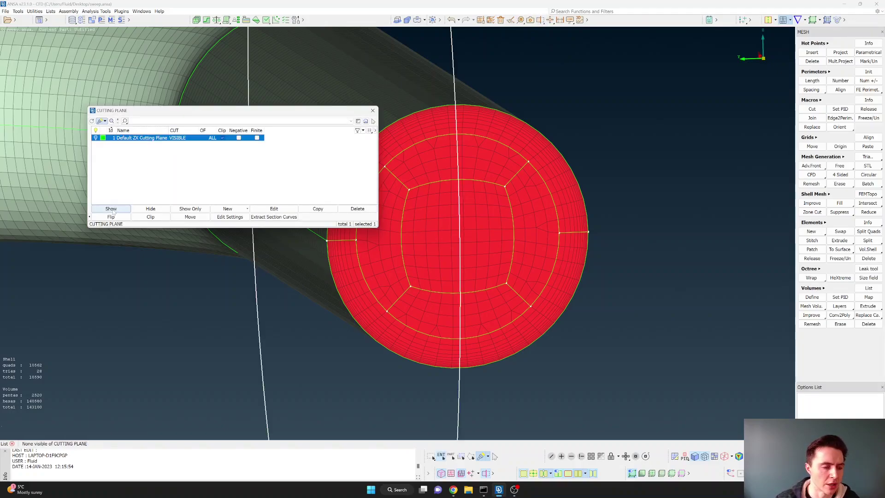
pyautogui.click(373, 110)
pyautogui.press('F1')
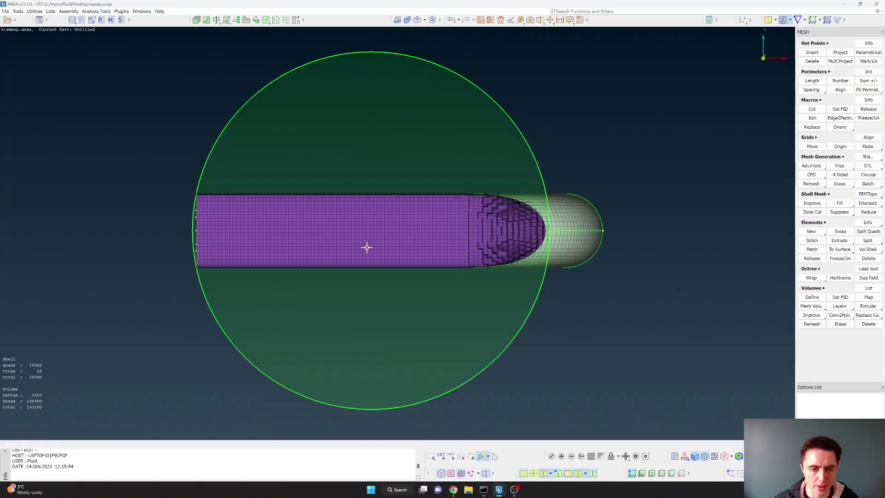
# Zoom and rotate the clipped pipe to an oblique side view.
pyautogui.scroll(3, 361, 248)
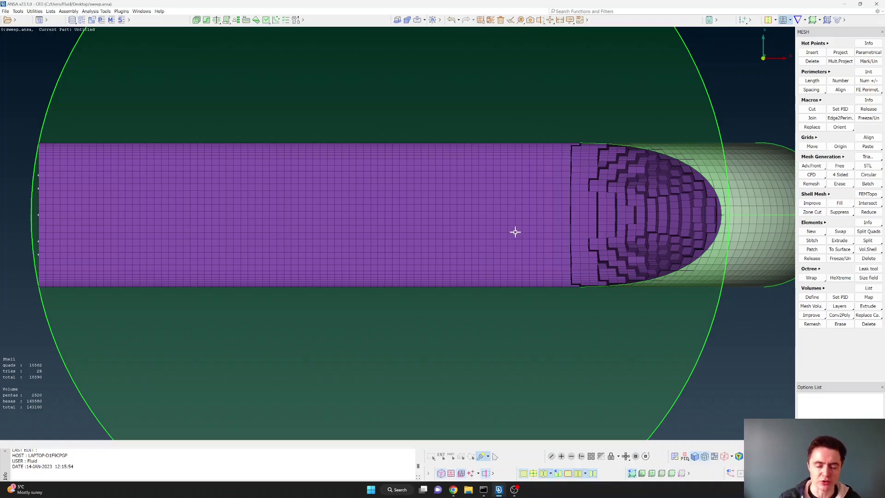
pyautogui.scroll(-3, 514, 231)
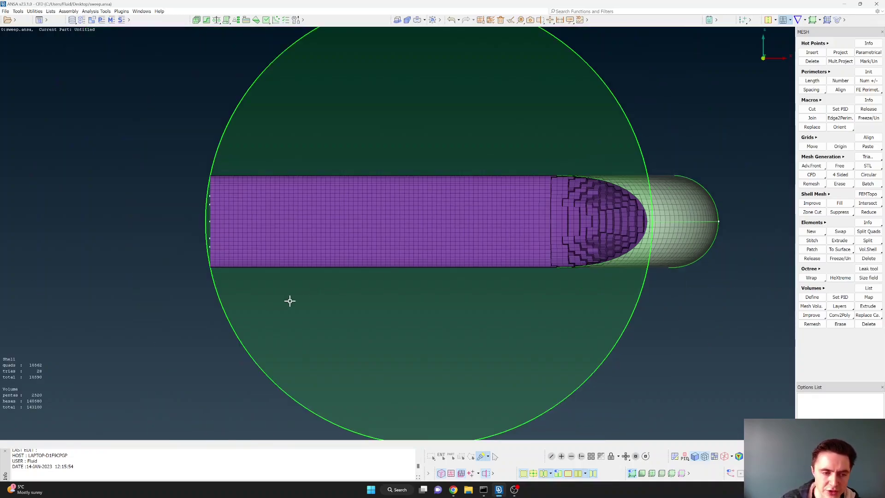
pyautogui.keyDown('ctrl'); pyautogui.moveTo(289, 300); pyautogui.dragTo(322, 306); pyautogui.keyUp('ctrl')
pyautogui.scroll(2, 130, 242)
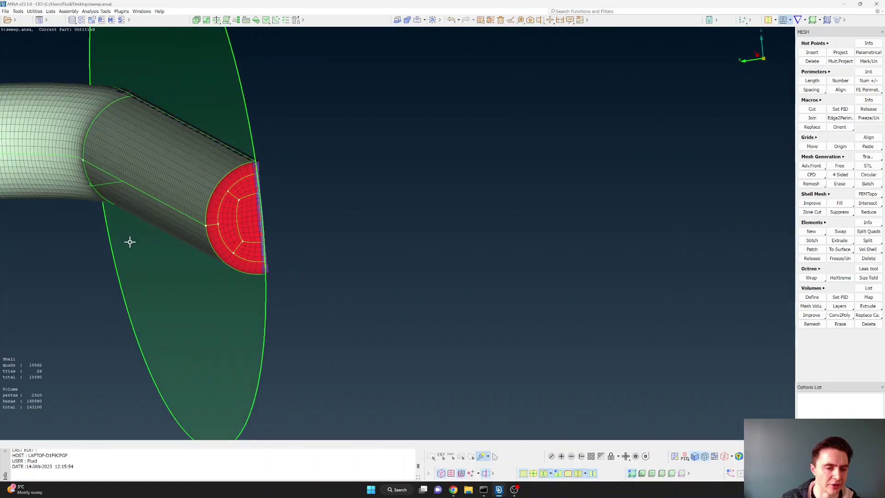
pyautogui.scroll(3, 130, 242)
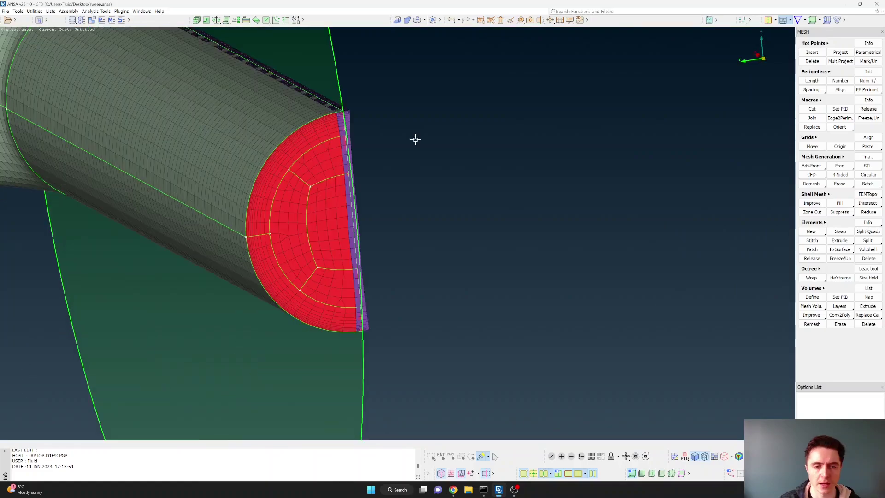
# Hide the Default ZX Cutting Plane and turn its clipping off.
pyautogui.click(548, 22)
pyautogui.click(548, 44)
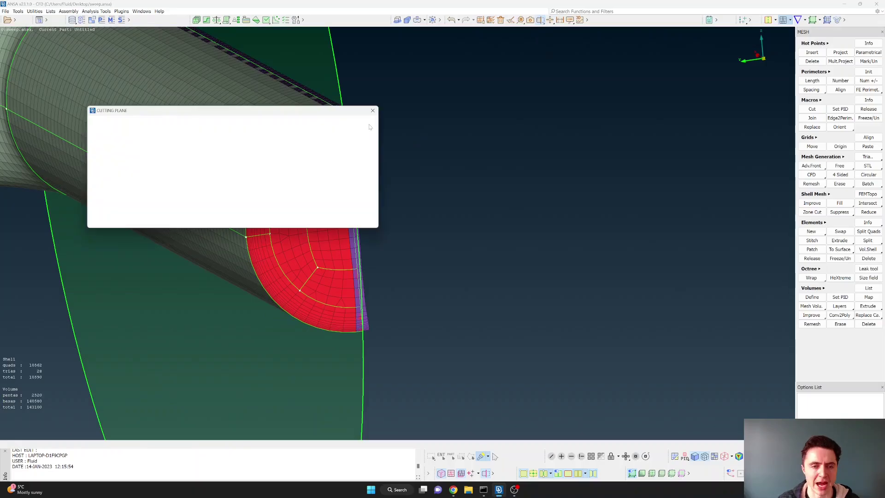
pyautogui.click(132, 139)
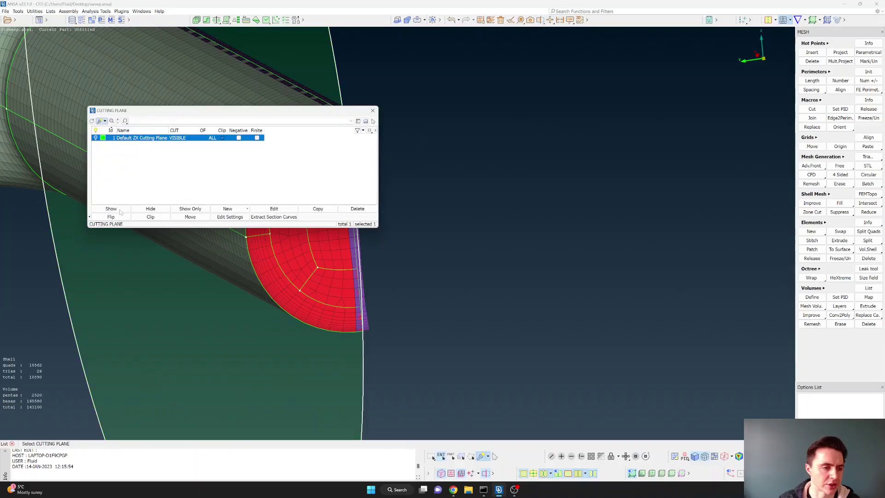
pyautogui.click(120, 211)
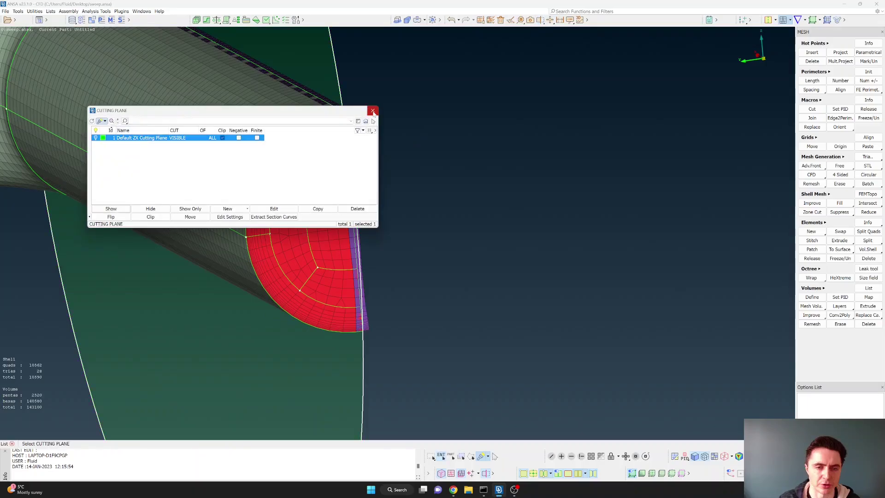
pyautogui.click(150, 217)
pyautogui.click(373, 112)
pyautogui.scroll(2, 372, 266)
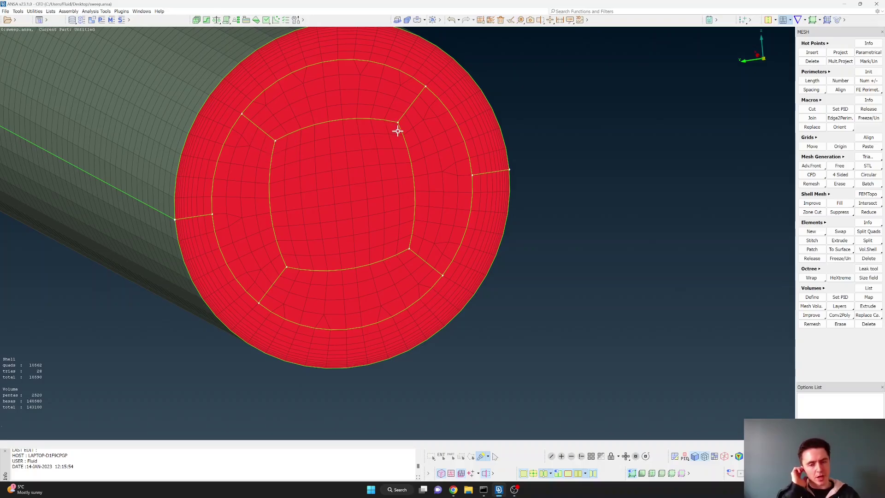
pyautogui.scroll(-1, 394, 130)
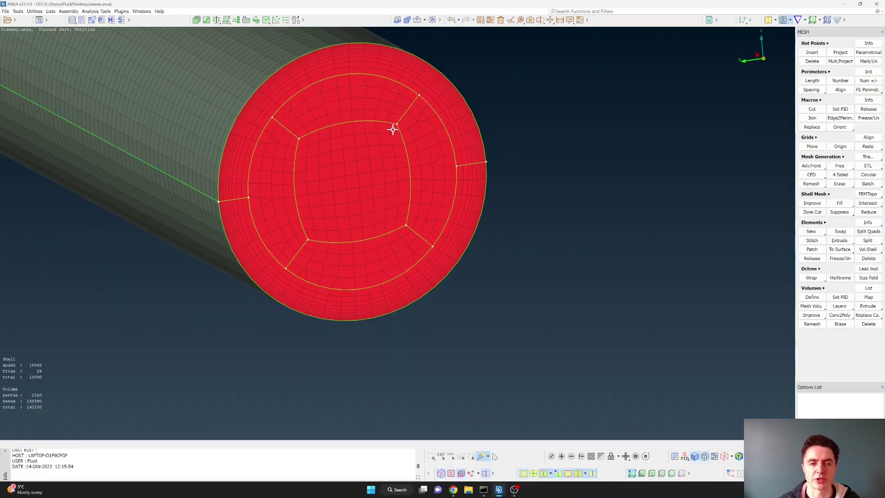